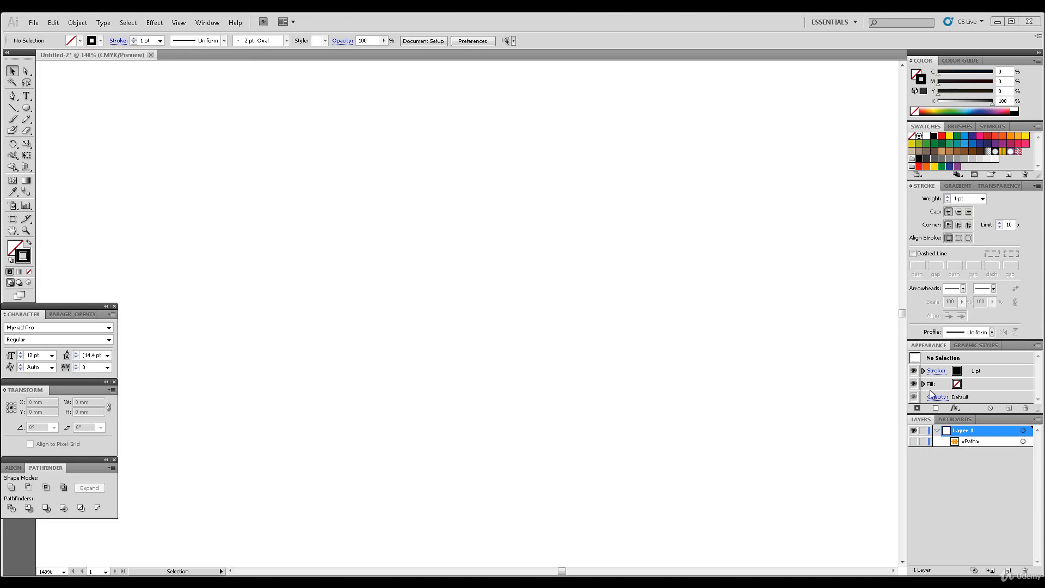
# Draw a closed triangle about 118 mm wide and 85 mm tall with the Pen tool near the middle of the canvas
pyautogui.press('p')
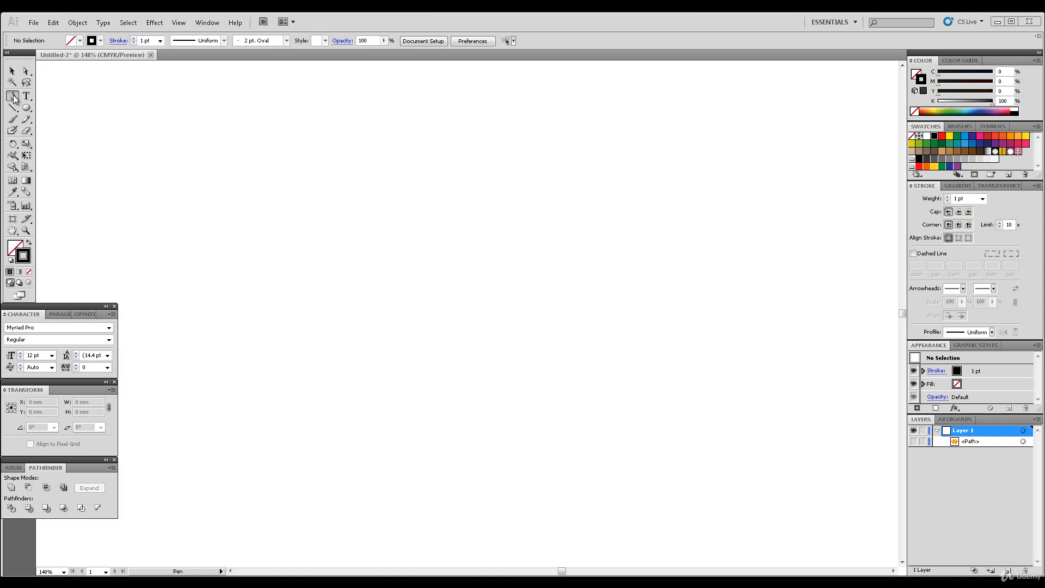
pyautogui.press('v')
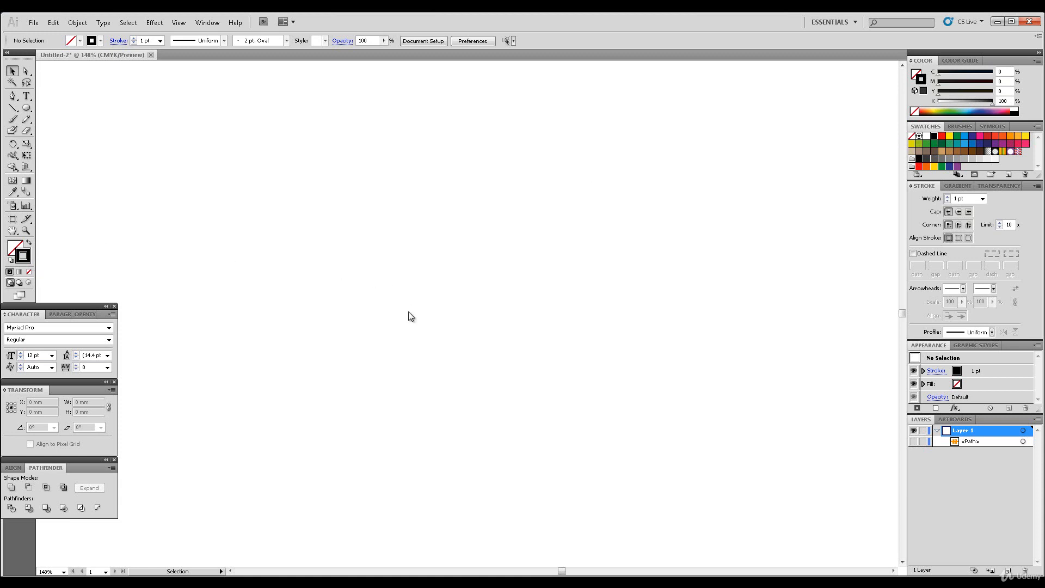
pyautogui.click(12, 96)
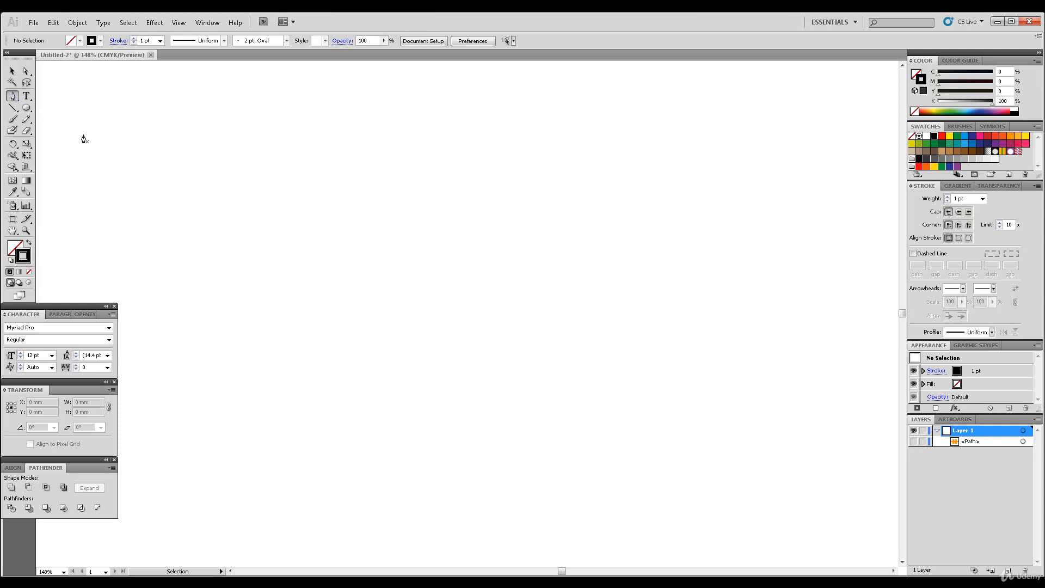
pyautogui.click(337, 252)
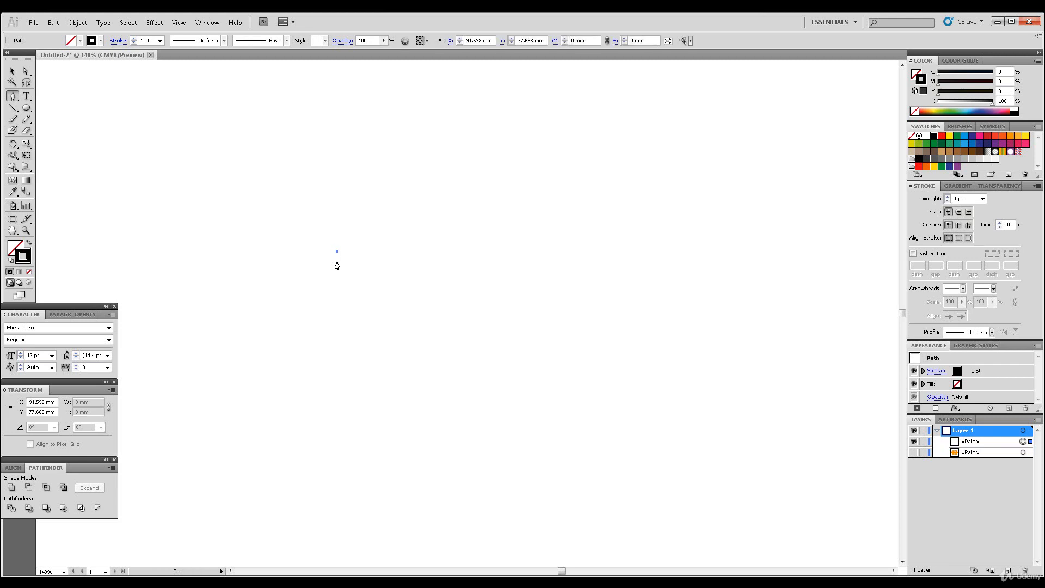
pyautogui.click(606, 167)
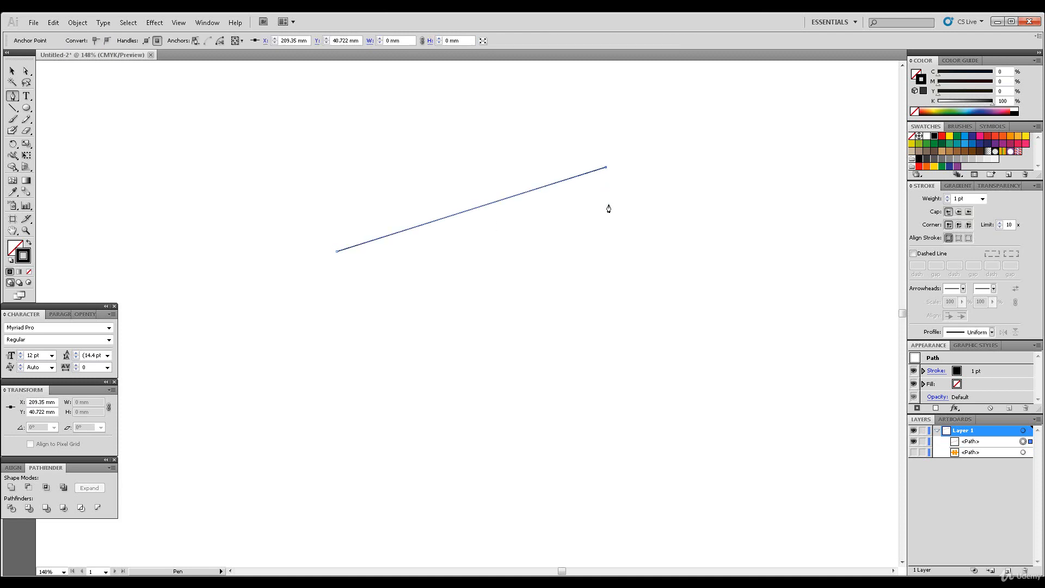
pyautogui.click(540, 362)
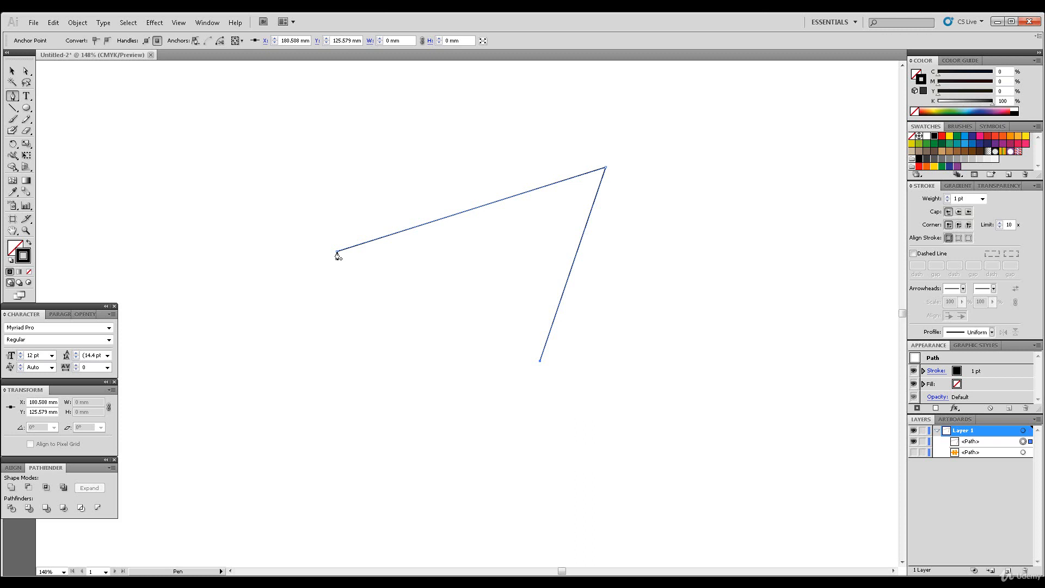
pyautogui.click(337, 252)
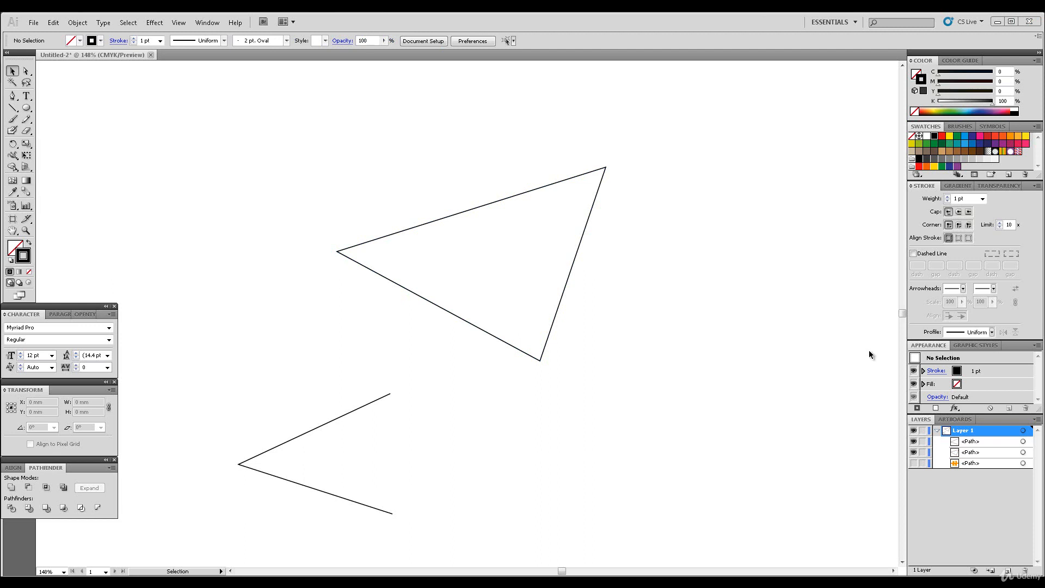
# Switch Smart Guides off and back on
pyautogui.click(179, 23)
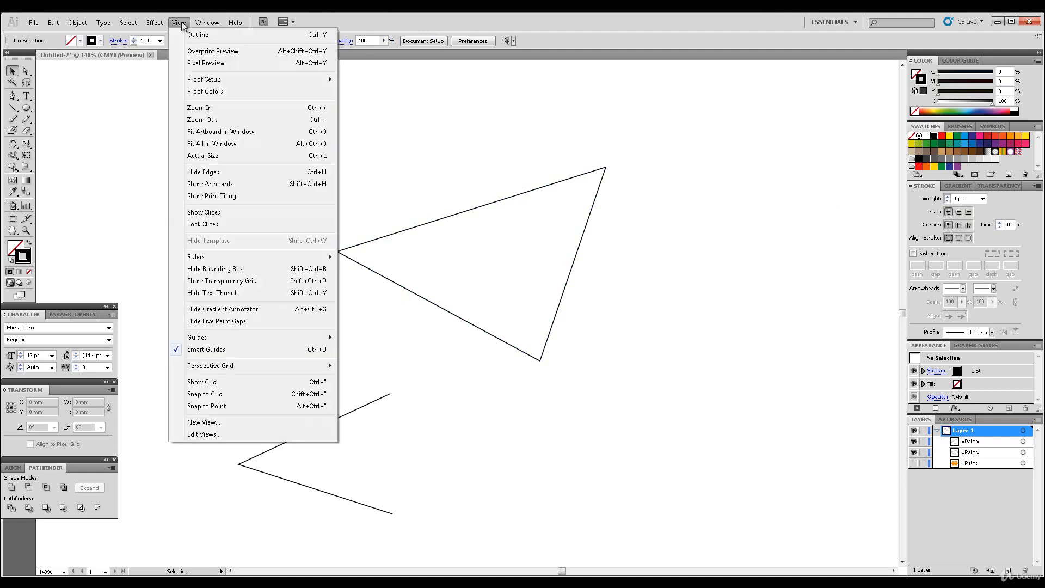
pyautogui.click(256, 348)
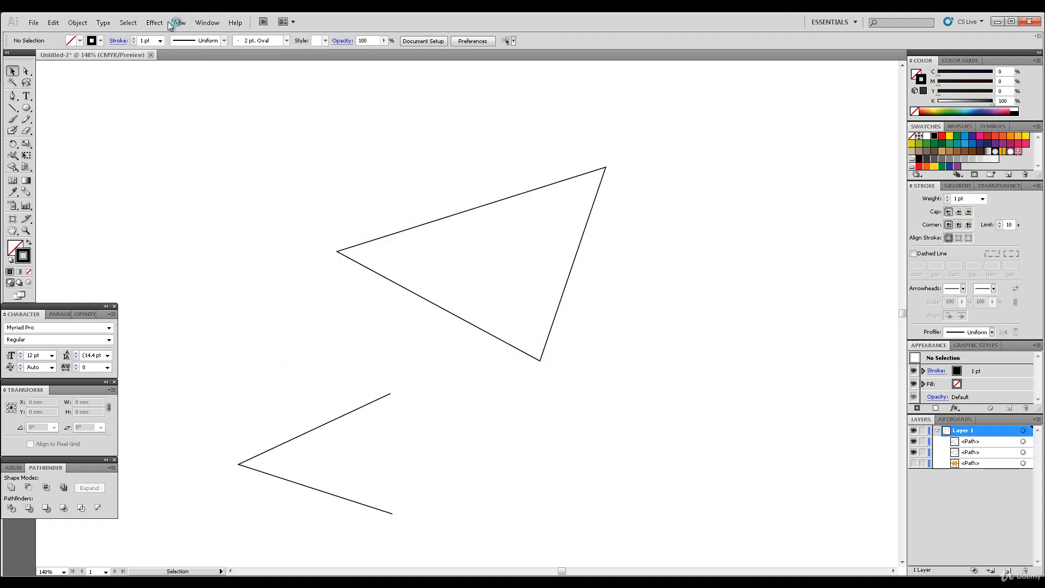
pyautogui.click(179, 23)
pyautogui.click(248, 349)
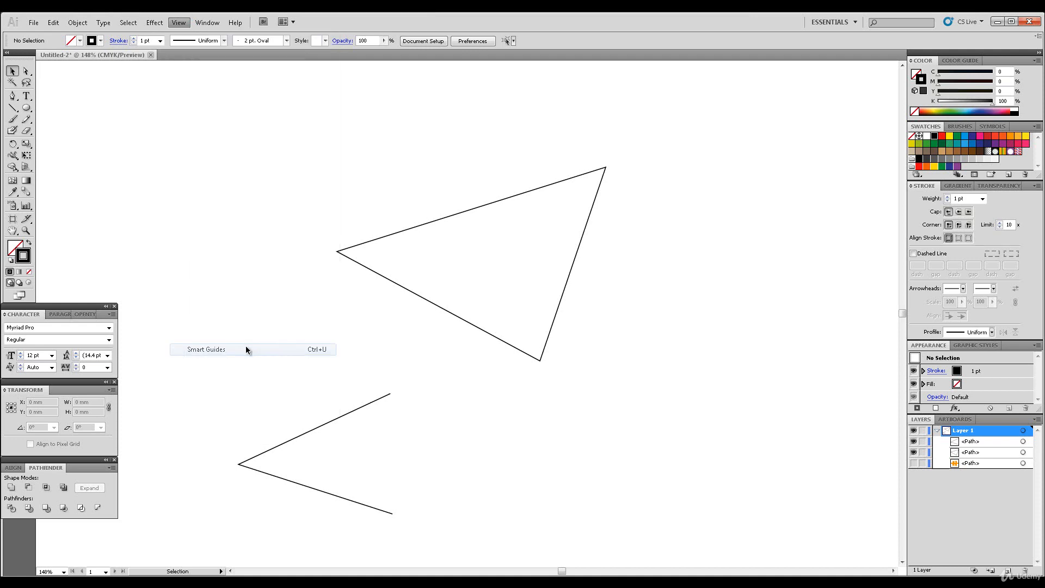
# Draw a closed triangle with a horizontal base to the right of the large triangle using the Pen tool, and deselect it
pyautogui.click(13, 97)
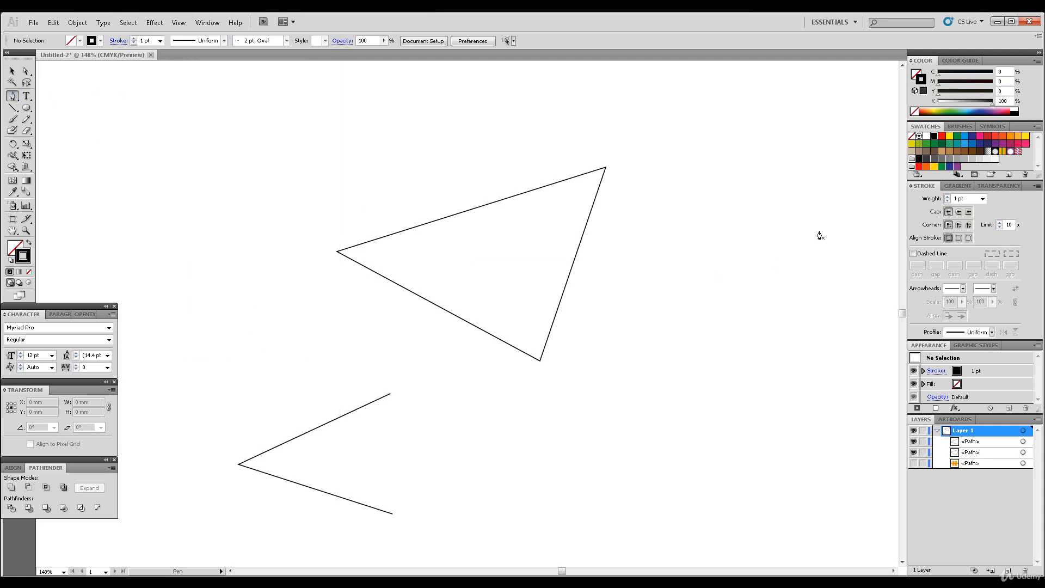
pyautogui.click(729, 208)
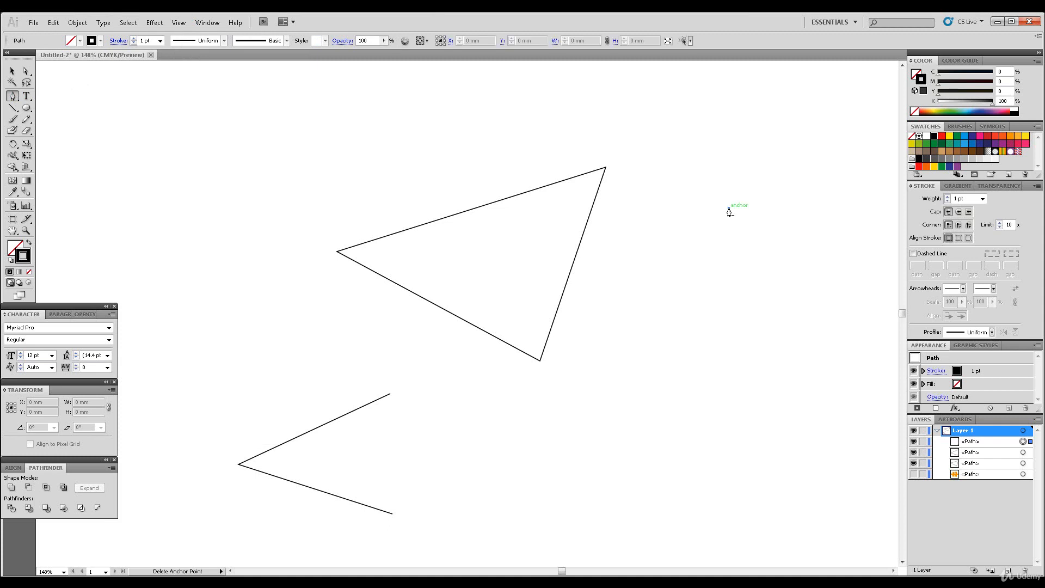
pyautogui.click(640, 295)
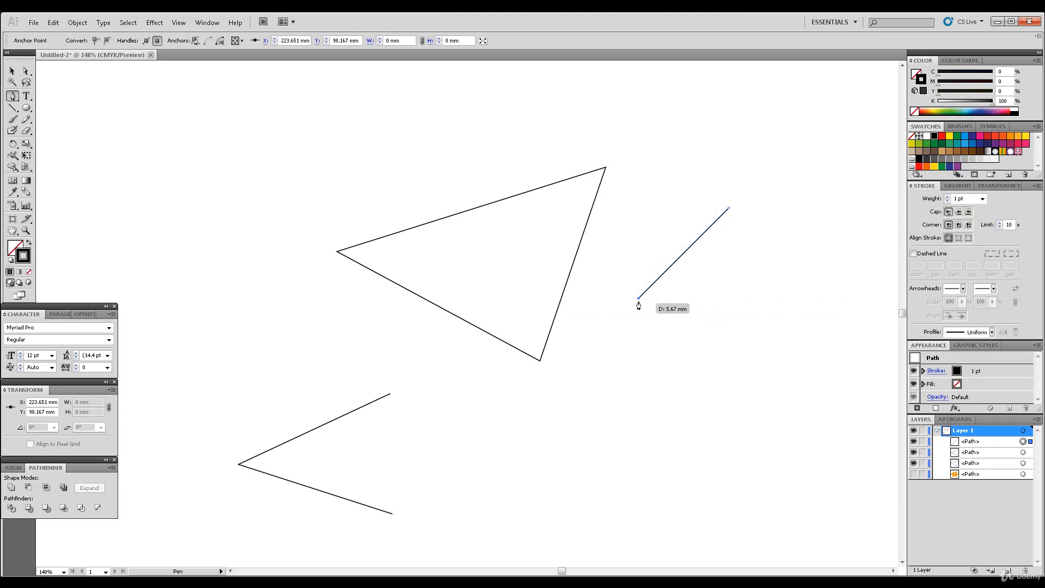
pyautogui.click(639, 300)
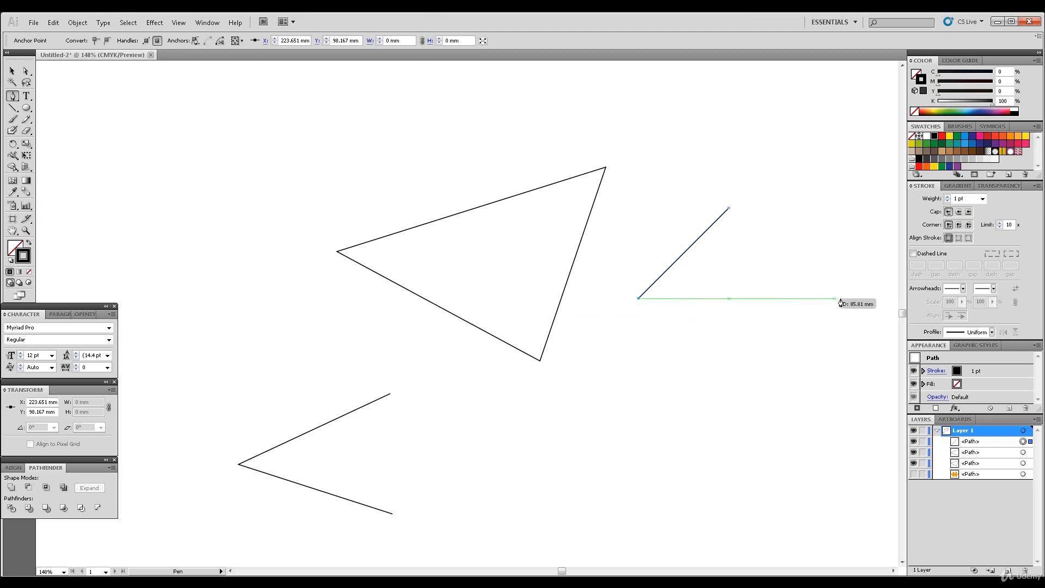
pyautogui.click(816, 299)
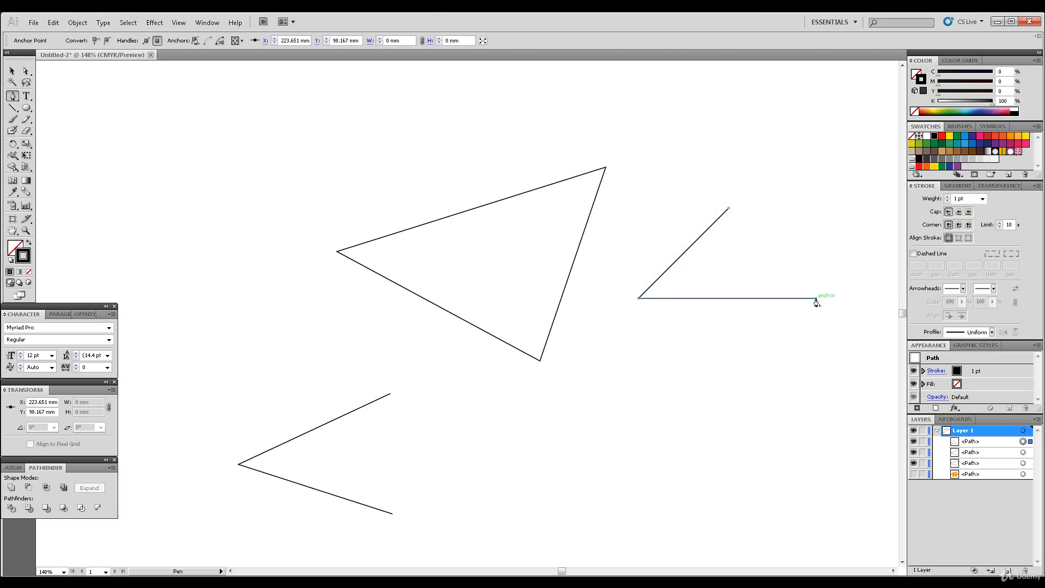
pyautogui.click(729, 209)
pyautogui.keyDown('ctrl'); pyautogui.click(774, 423); pyautogui.keyUp('ctrl')
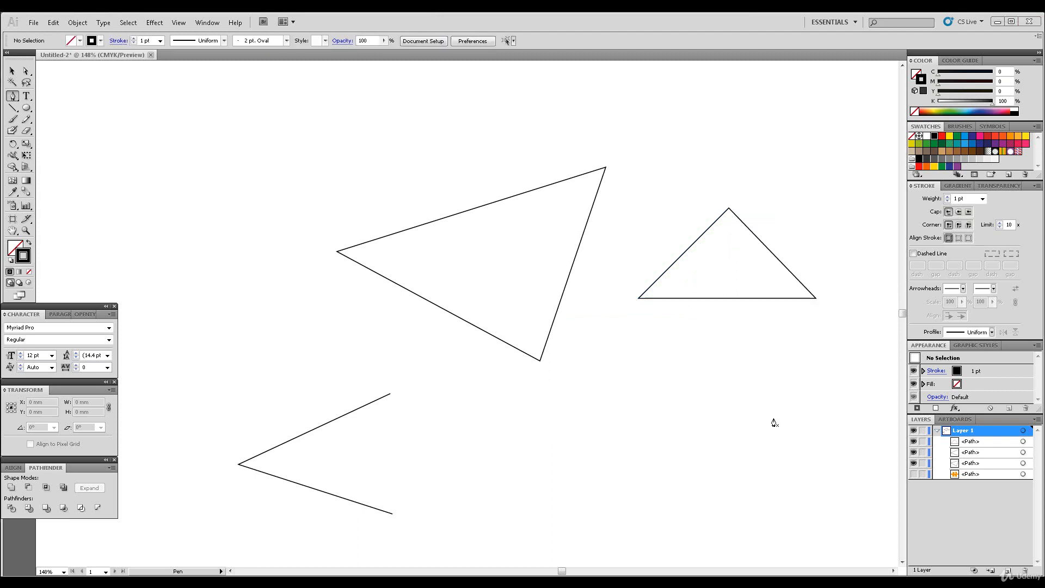
# Draw a closed five-sided shape about 55 mm wide and 49 mm tall, flat on top and pointed at the bottom, and deselect it
pyautogui.click(133, 141)
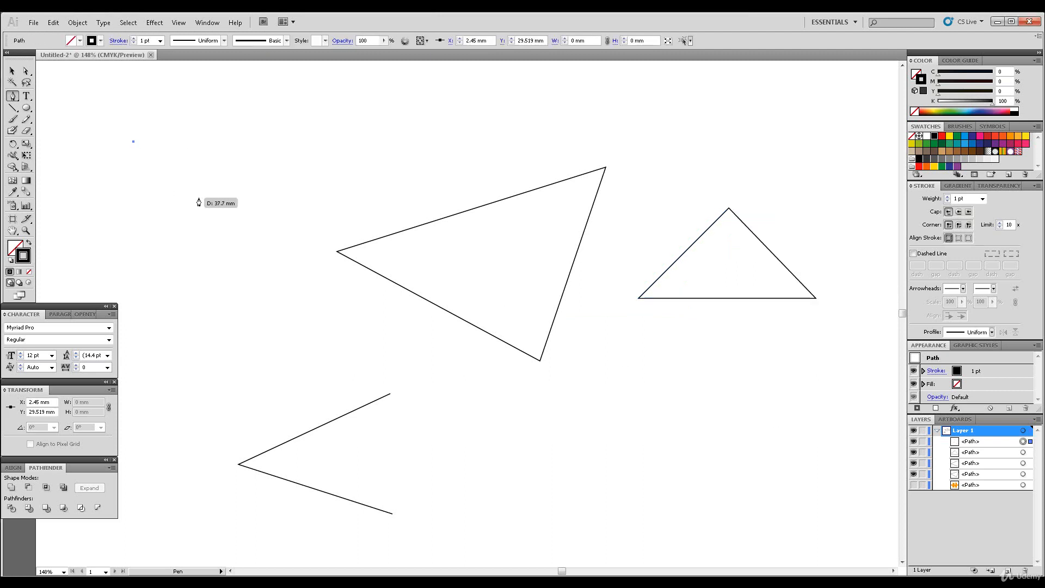
pyautogui.click(199, 197)
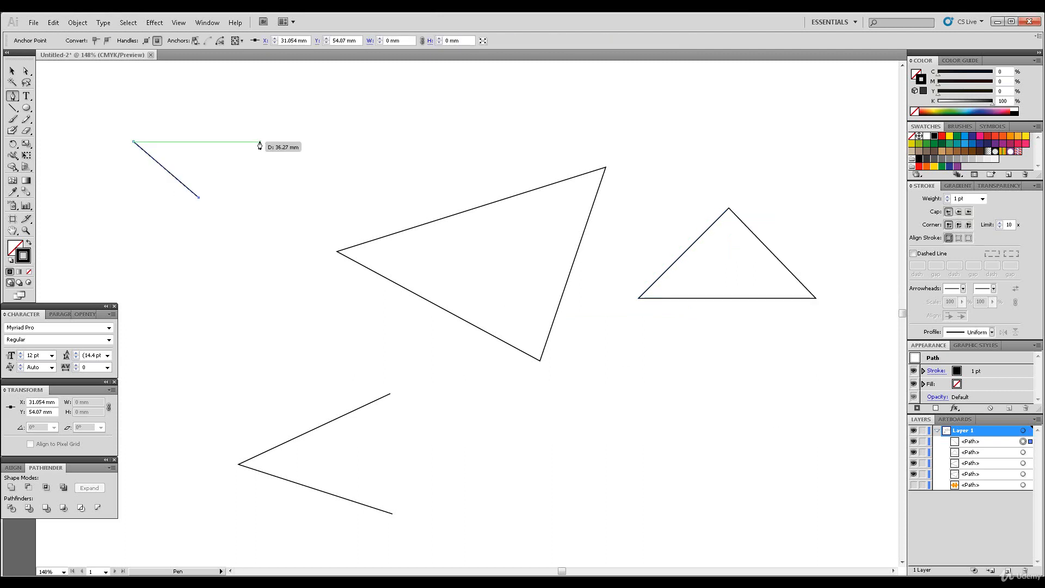
pyautogui.click(260, 141)
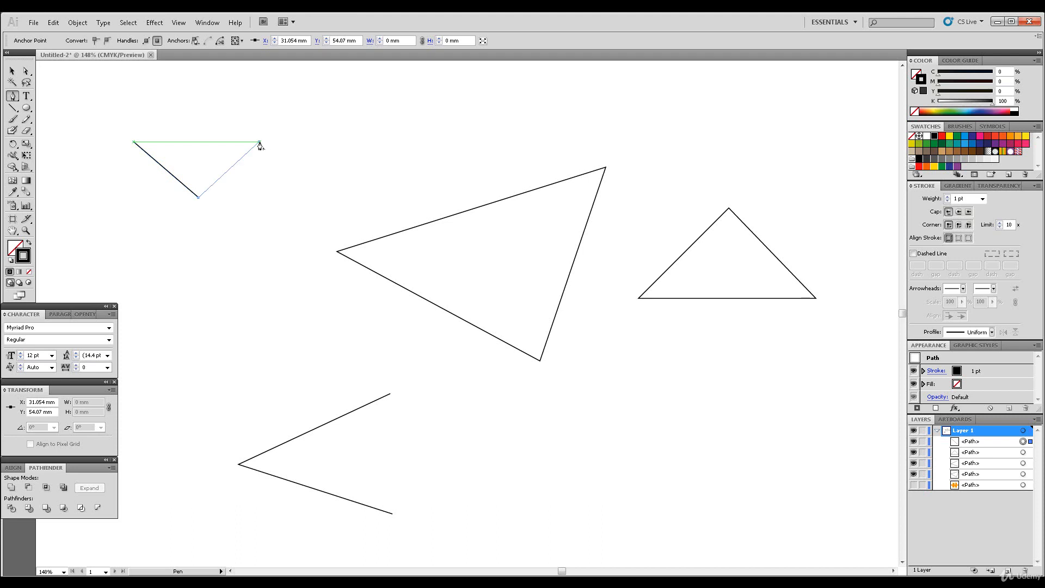
pyautogui.click(260, 86)
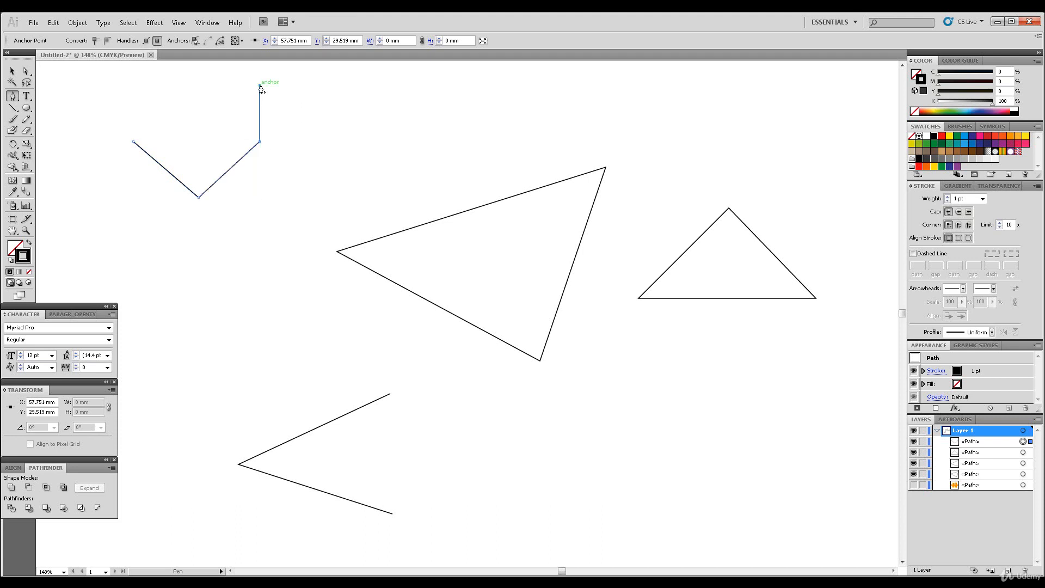
pyautogui.click(134, 86)
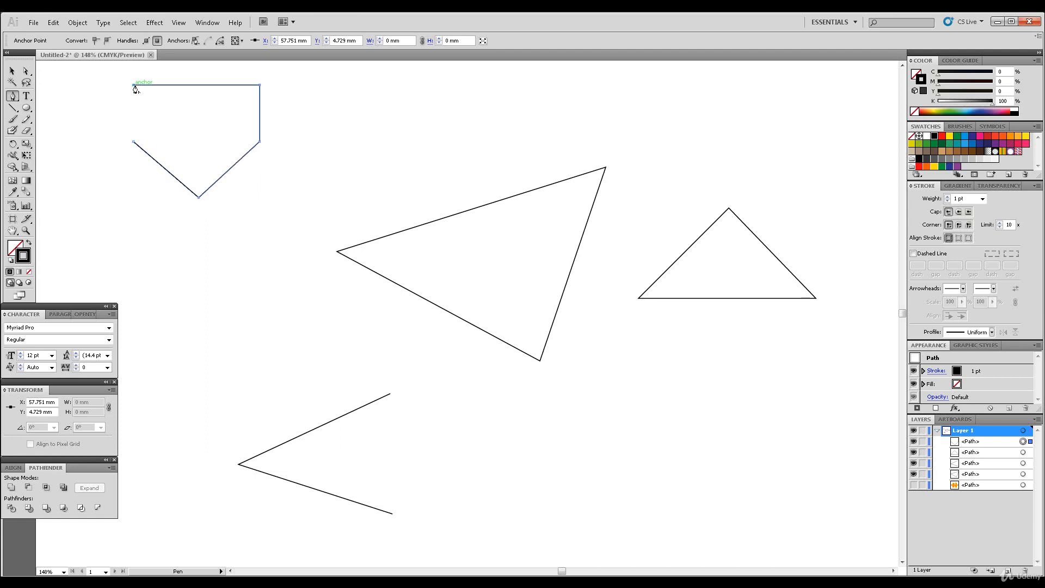
pyautogui.click(134, 143)
pyautogui.press('v')
pyautogui.click(479, 115)
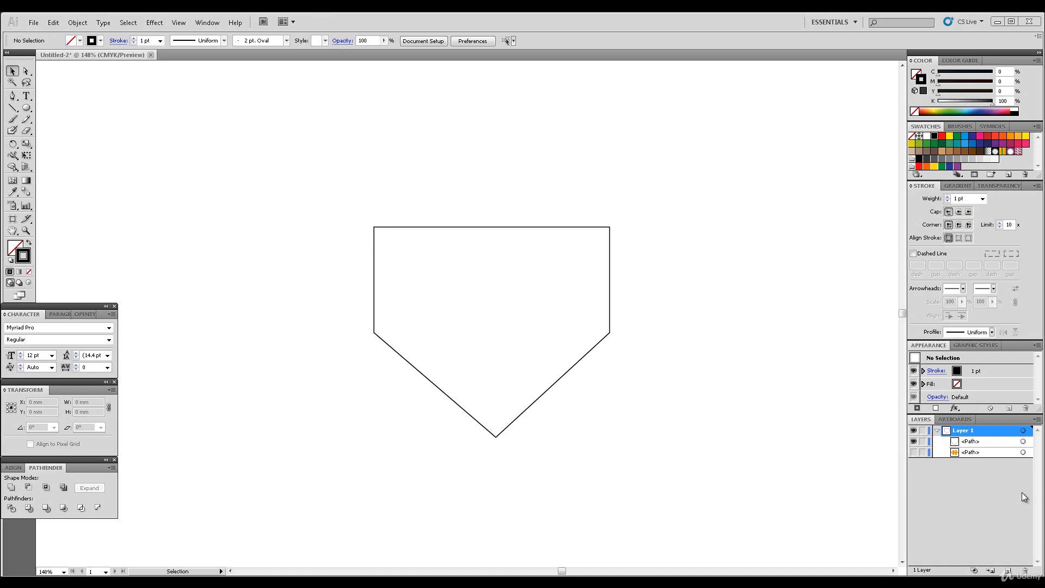
# Reshape the pentagon with Direct Selection by moving its top edge up, lower-right edge to the right, and lower-left edge to the left
pyautogui.click(25, 72)
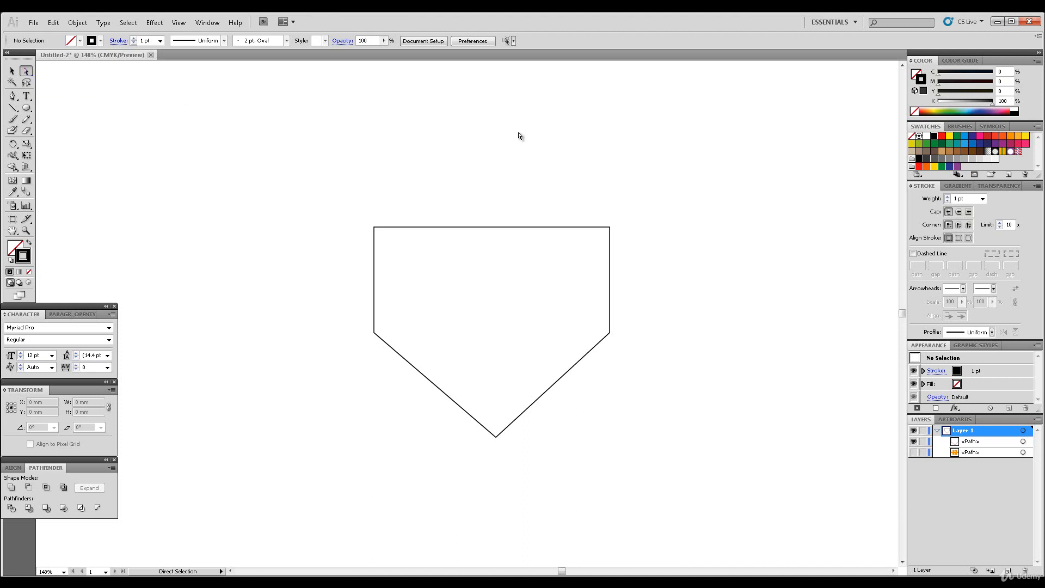
pyautogui.click(497, 230)
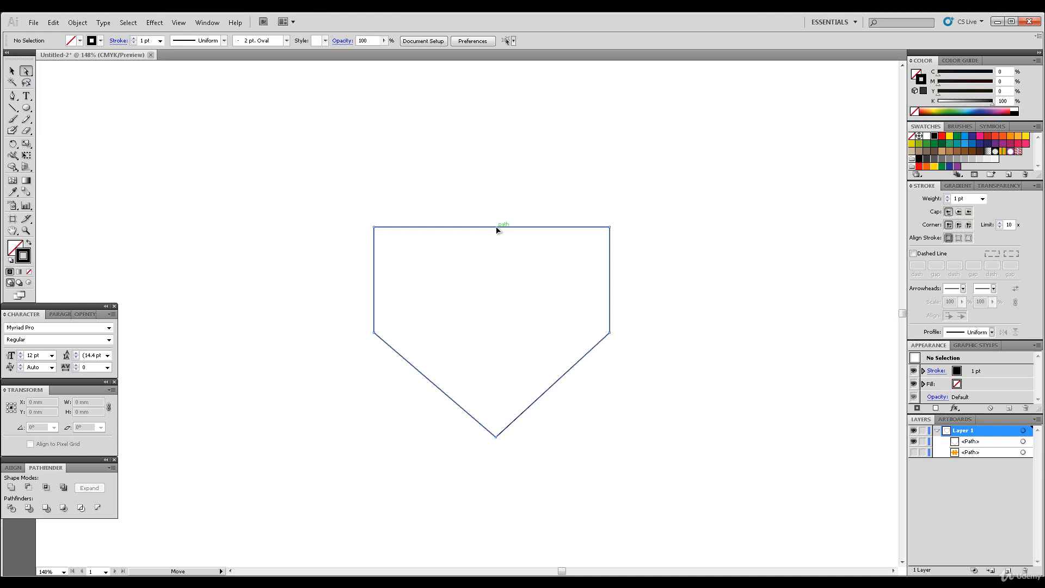
pyautogui.moveTo(497, 225); pyautogui.dragTo(490, 196)
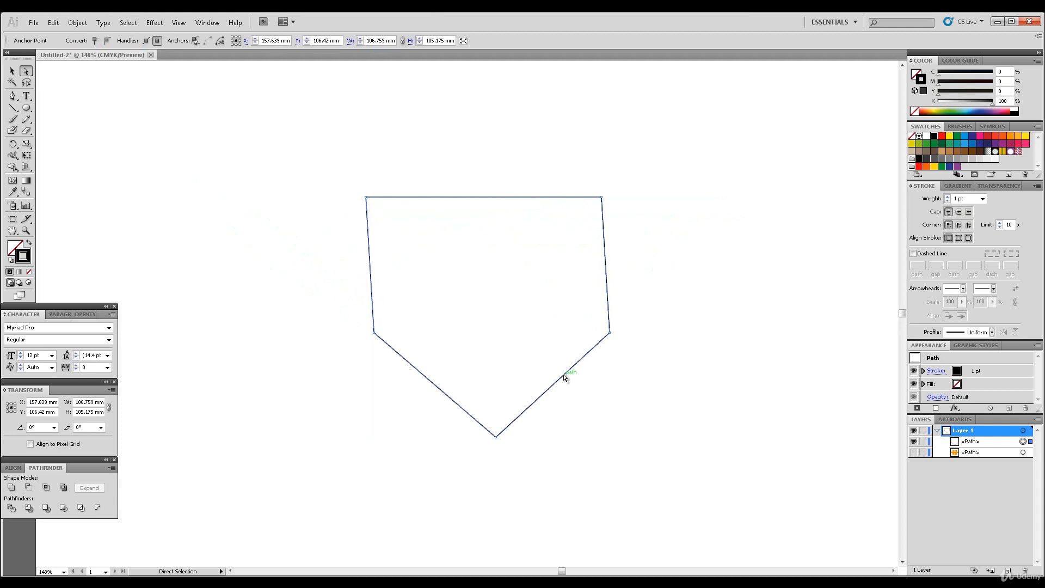
pyautogui.moveTo(565, 377); pyautogui.dragTo(768, 430)
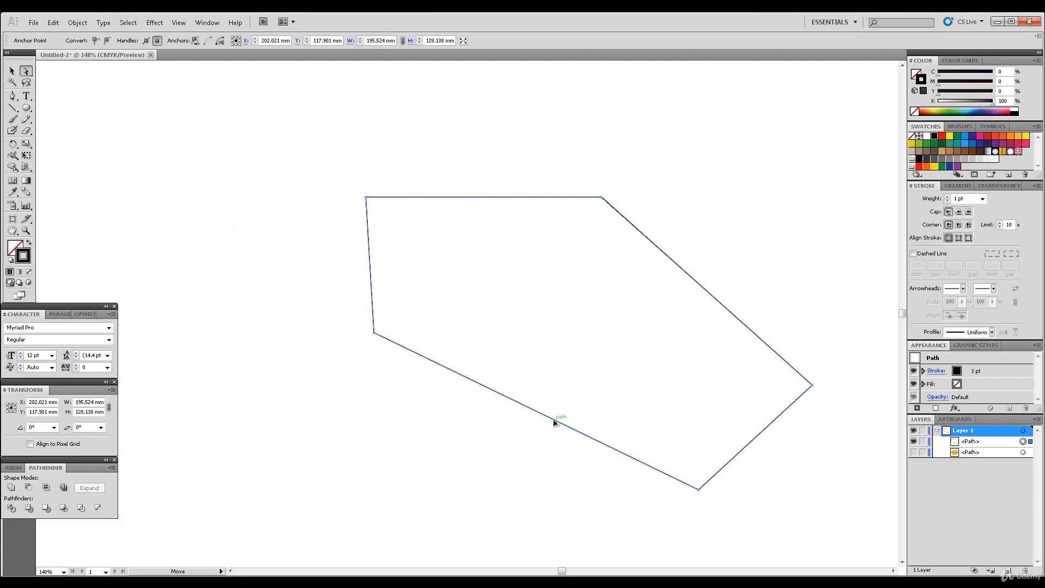
pyautogui.moveTo(555, 426); pyautogui.dragTo(272, 357)
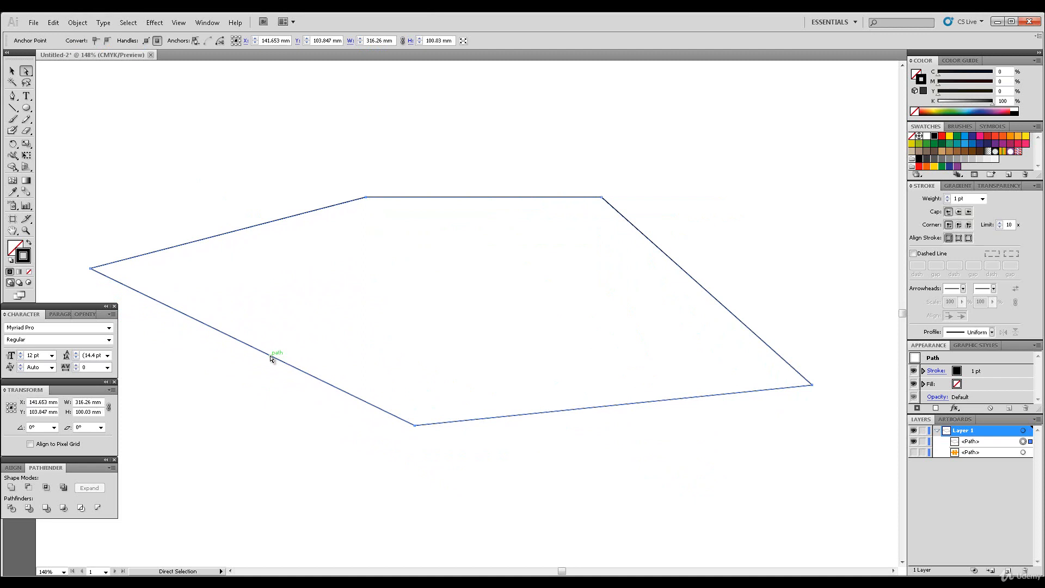
# Move the upper-right anchor point down-left and the leftmost anchor point inward to make a thin L-shaped path, and deselect it
pyautogui.click(403, 172)
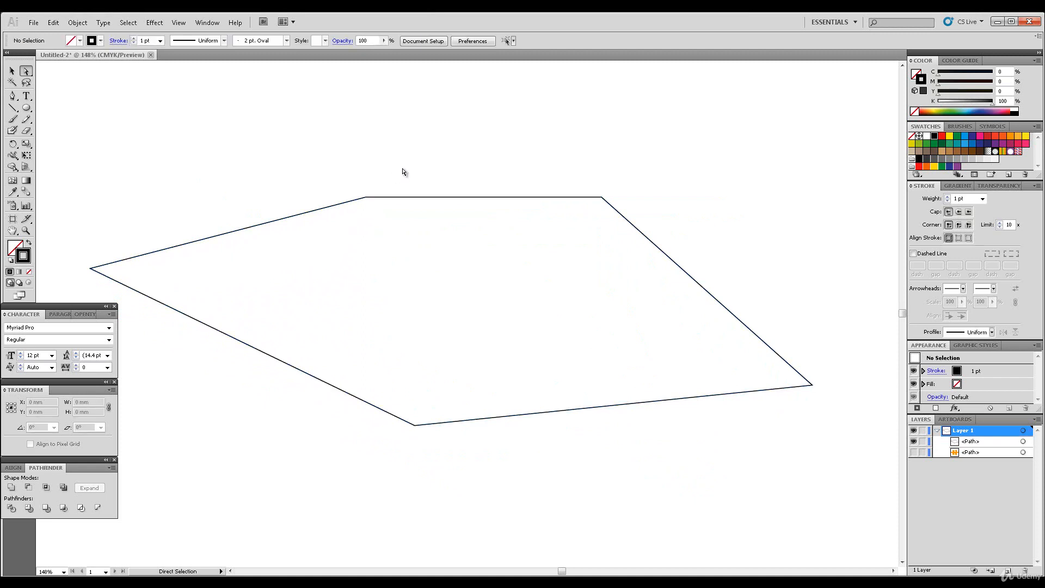
pyautogui.click(601, 197)
pyautogui.moveTo(601, 198); pyautogui.dragTo(427, 400)
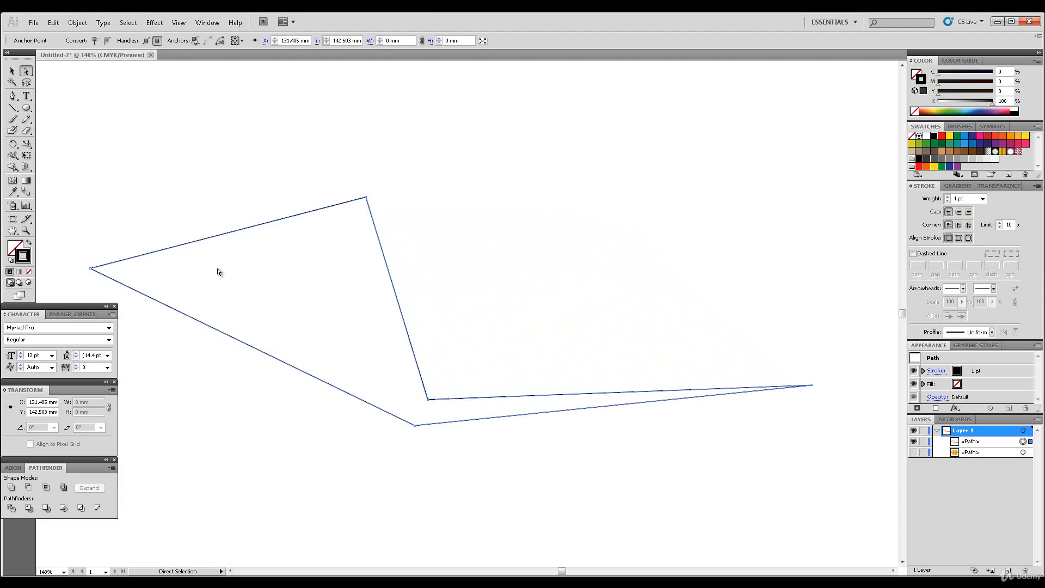
pyautogui.moveTo(92, 269); pyautogui.dragTo(400, 353)
pyautogui.click(737, 149)
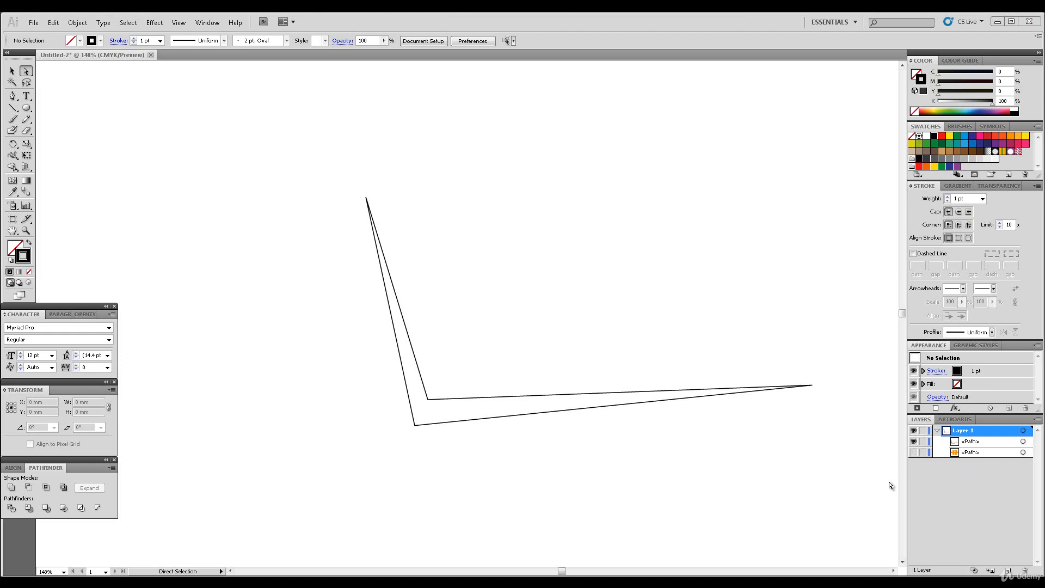
# Undo all the edge and anchor point moves on the pentagon
pyautogui.hotkey('ctrl', 'z')
pyautogui.hotkey('ctrl', 'z')
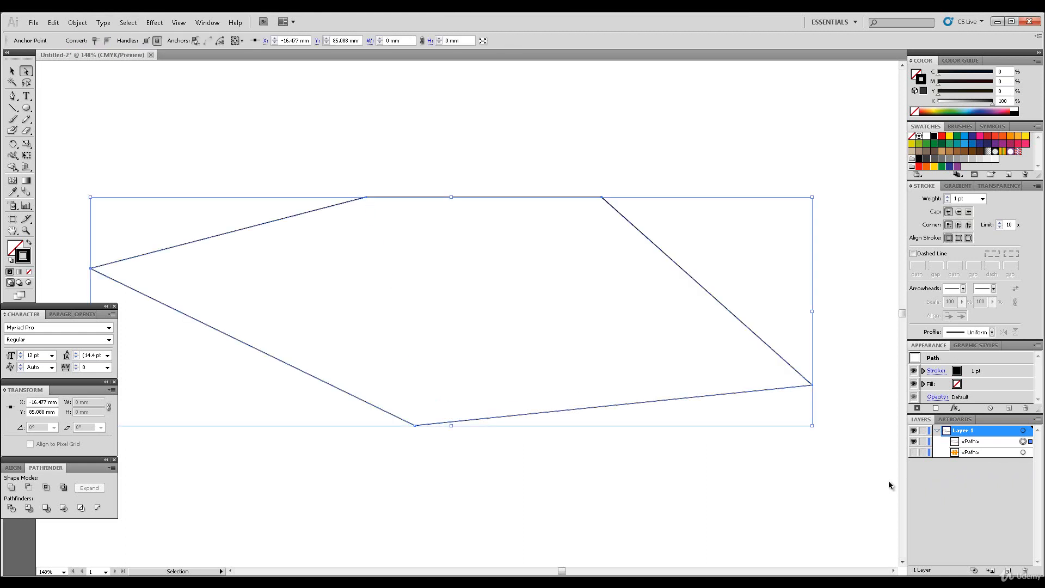
pyautogui.hotkey('ctrl', 'shift', 'z')
pyautogui.hotkey('ctrl', 'shift', 'z')
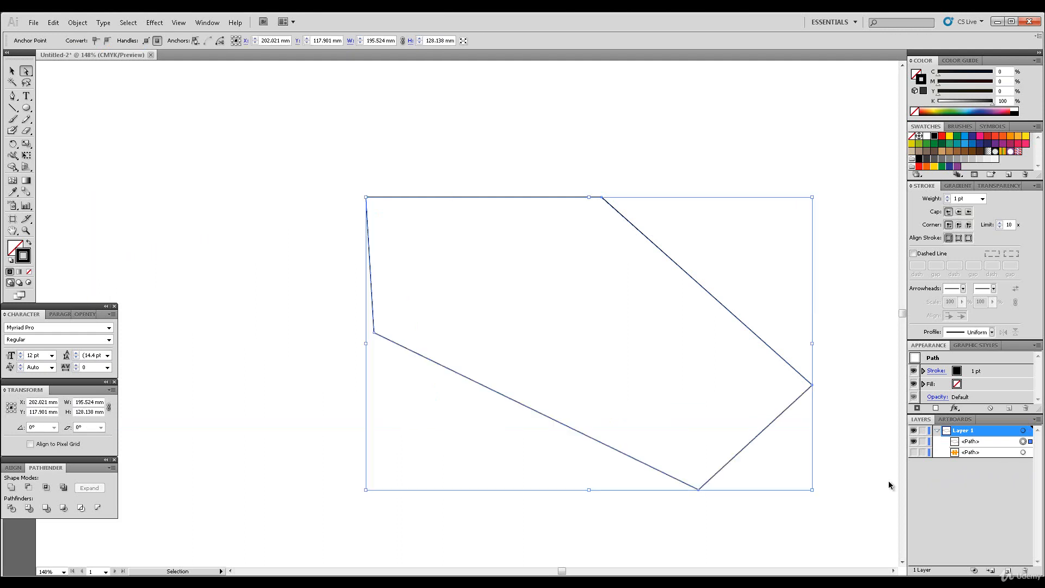
pyautogui.hotkey('ctrl', 'shift', 'z')
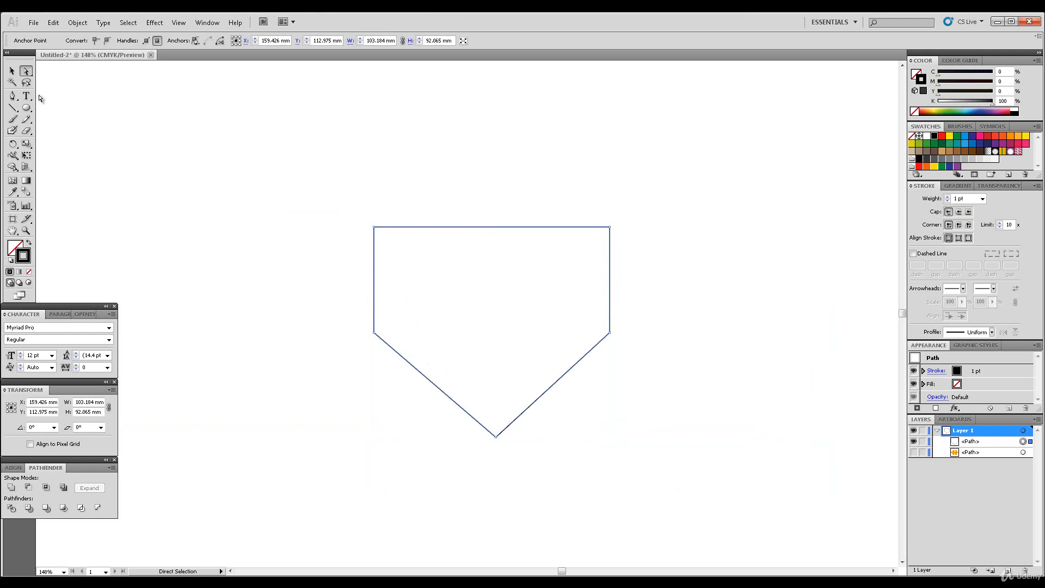
# Add an anchor point at the middle of the pentagon's top edge, at about X 160 mm, Y 66.9 mm
pyautogui.click(13, 97)
pyautogui.click(14, 98)
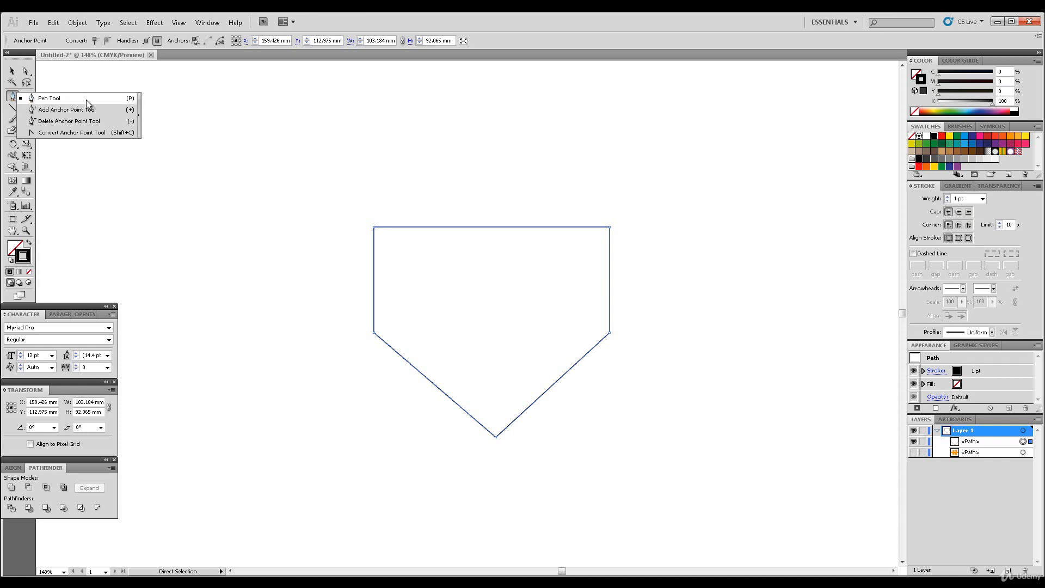
pyautogui.click(112, 110)
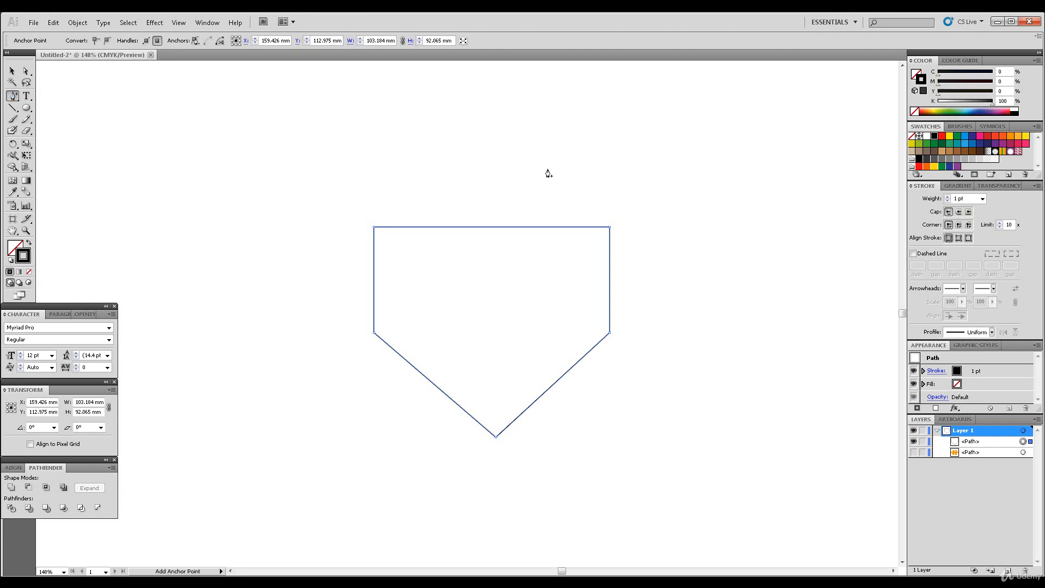
pyautogui.click(493, 228)
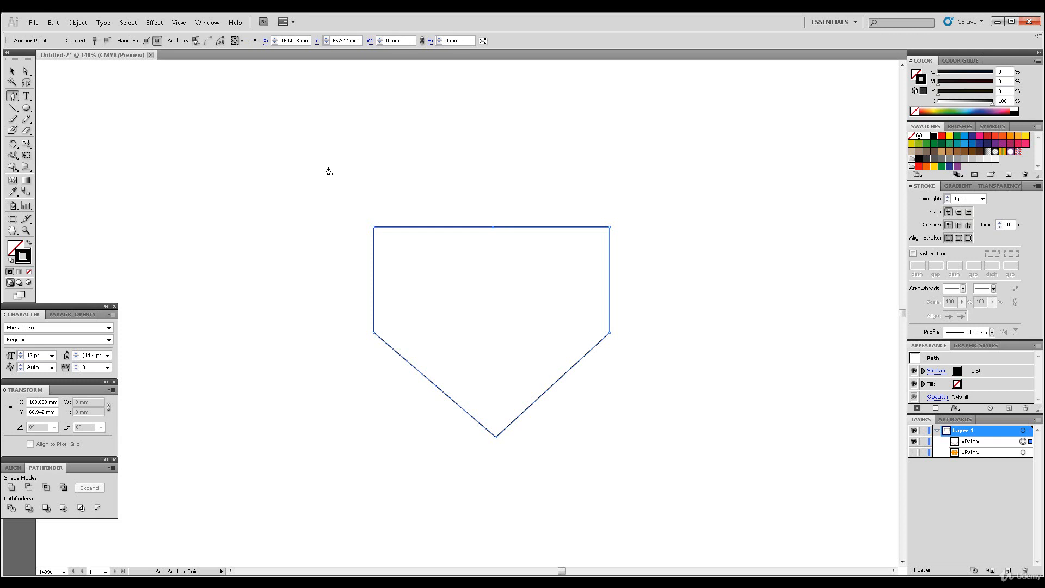
# Move the new top-edge anchor point straight up to about Y 15.2 mm to form a six-sided shape, and deselect it
pyautogui.click(25, 71)
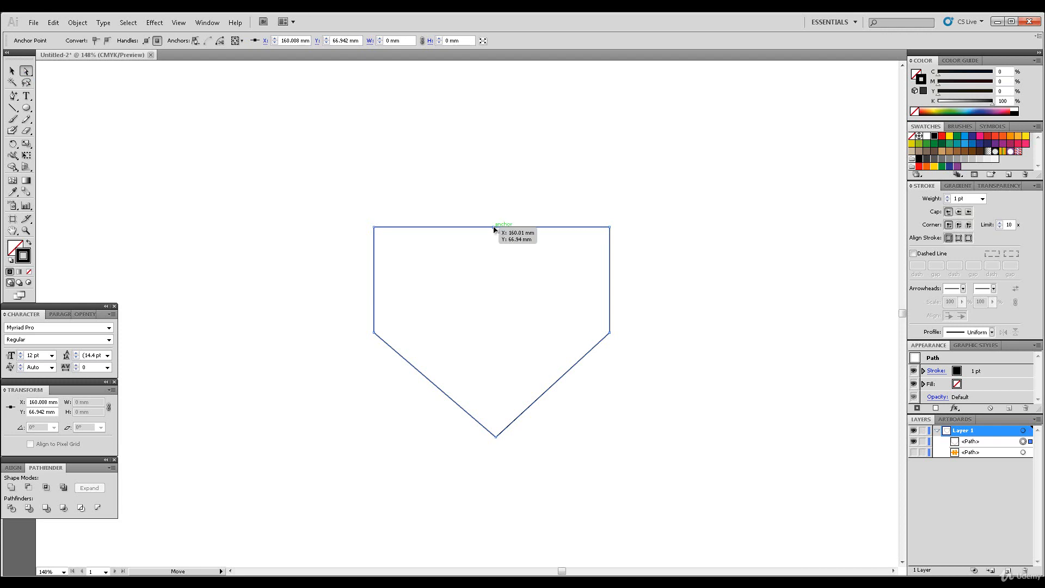
pyautogui.moveTo(493, 228); pyautogui.dragTo(495, 118)
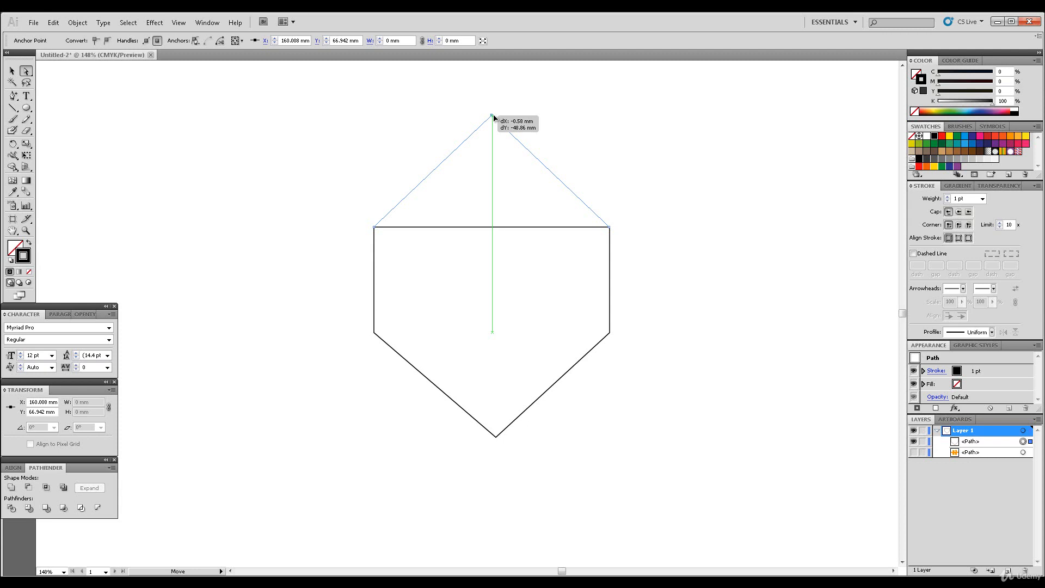
pyautogui.moveTo(494, 116)
pyautogui.mouseDown()
pyautogui.moveTo(494, 102)
pyautogui.moveTo(493, 127)
pyautogui.moveTo(496, 100)
pyautogui.moveTo(495, 116)
pyautogui.mouseUp()
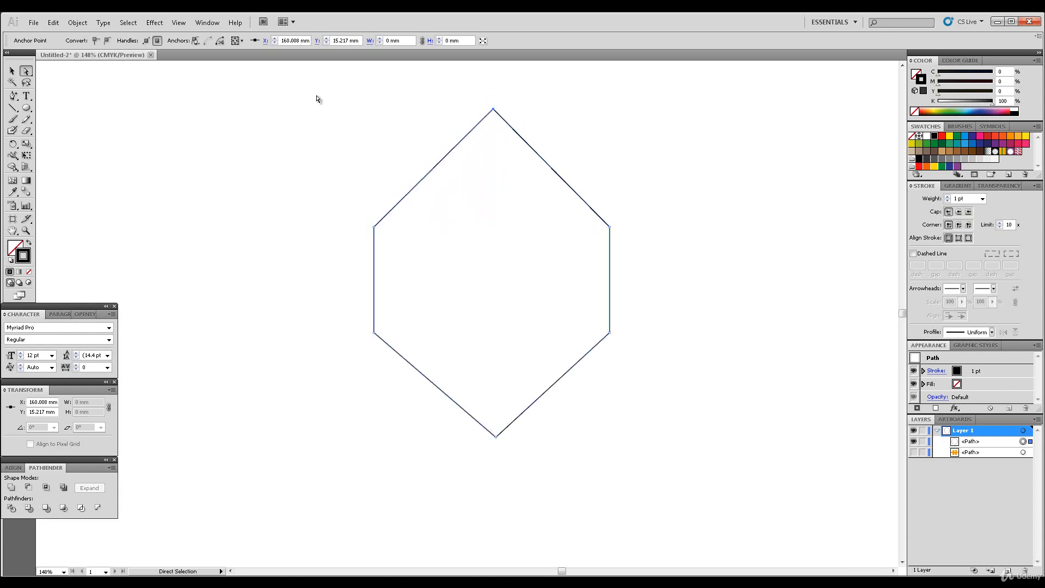
pyautogui.click(12, 71)
pyautogui.click(235, 141)
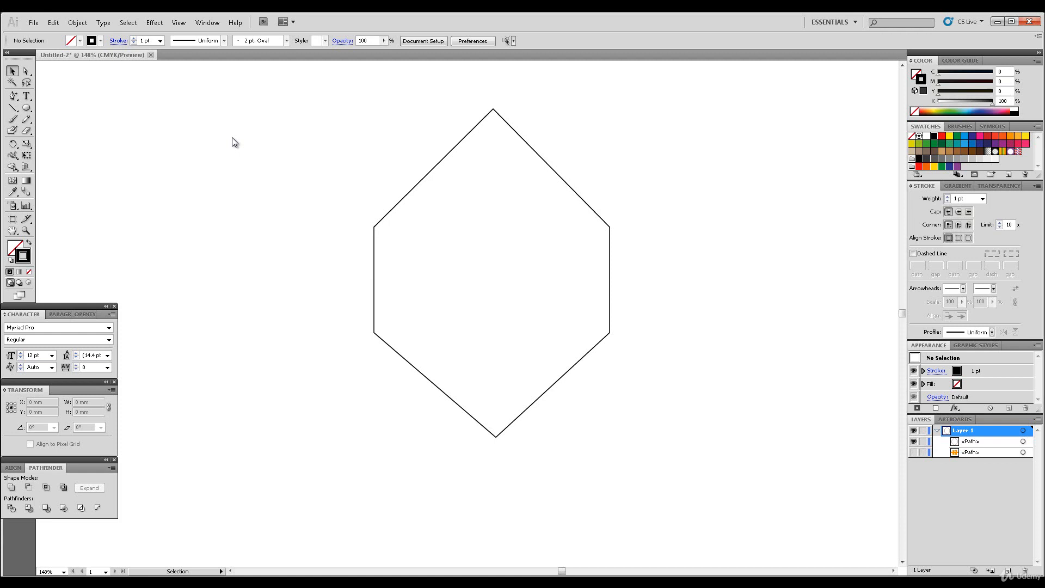
# Delete the topmost and bottommost anchor points of the six-sided shape with the Delete Anchor Point tool, leaving a rectangle
pyautogui.click(13, 96)
pyautogui.moveTo(17, 98); pyautogui.dragTo(90, 124)
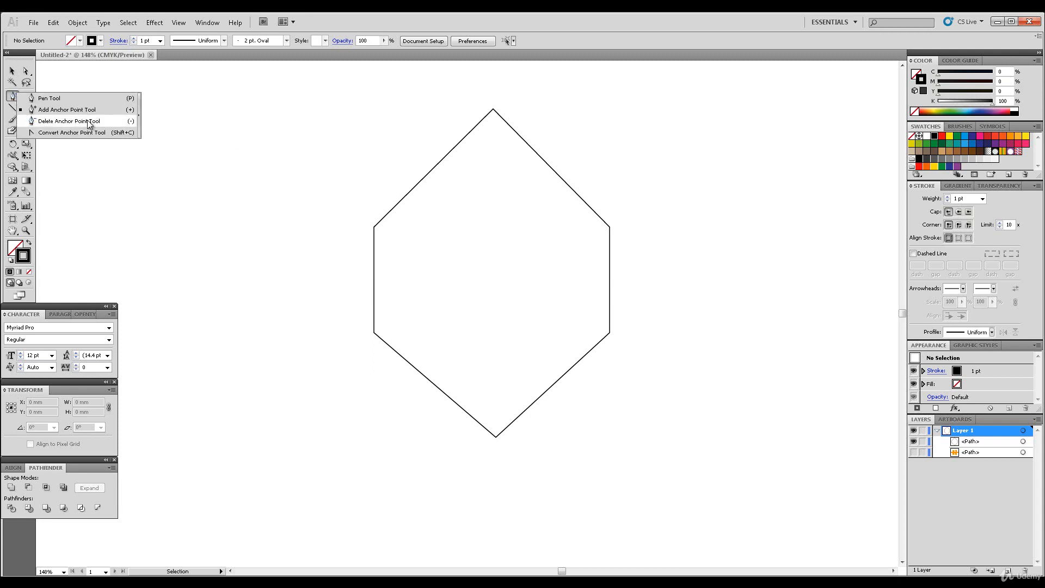
pyautogui.moveTo(90, 124); pyautogui.dragTo(88, 124)
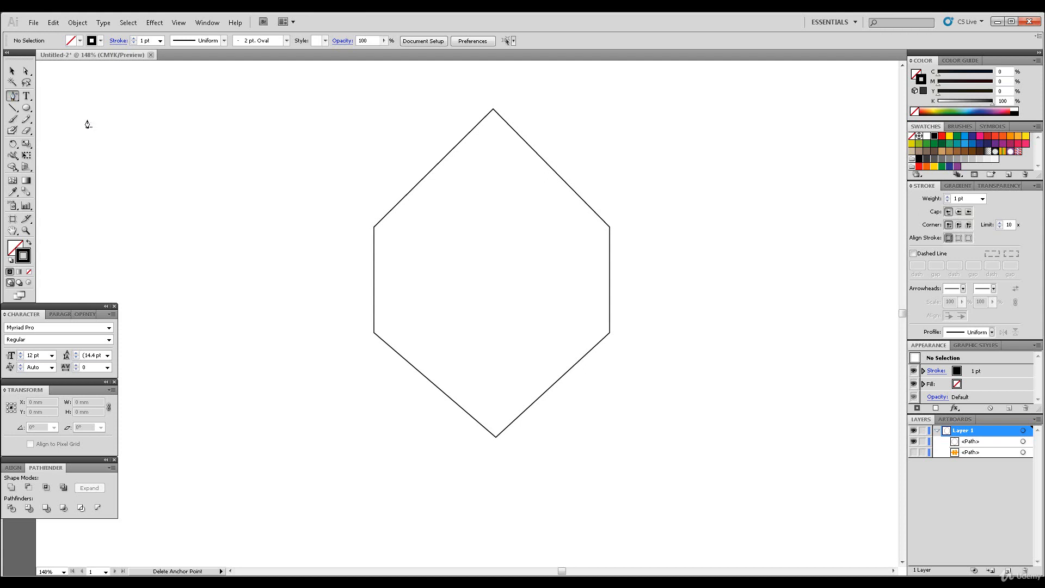
pyautogui.click(492, 112)
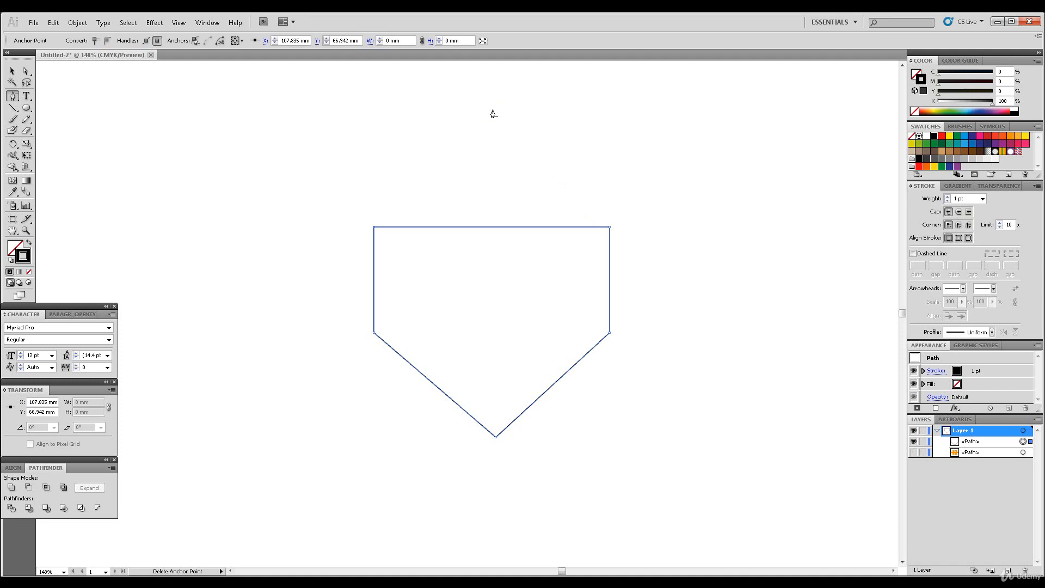
pyautogui.click(496, 438)
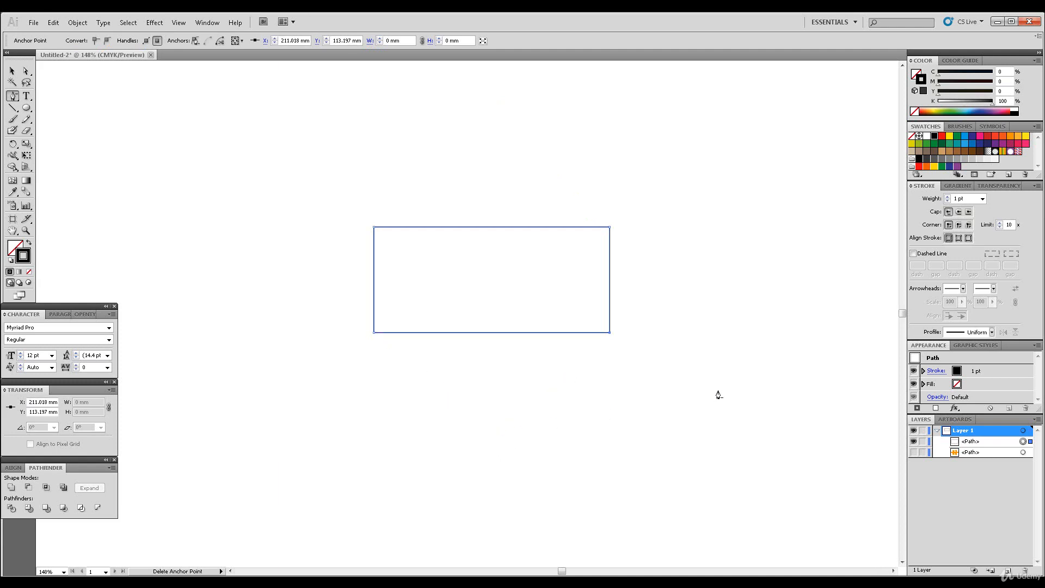